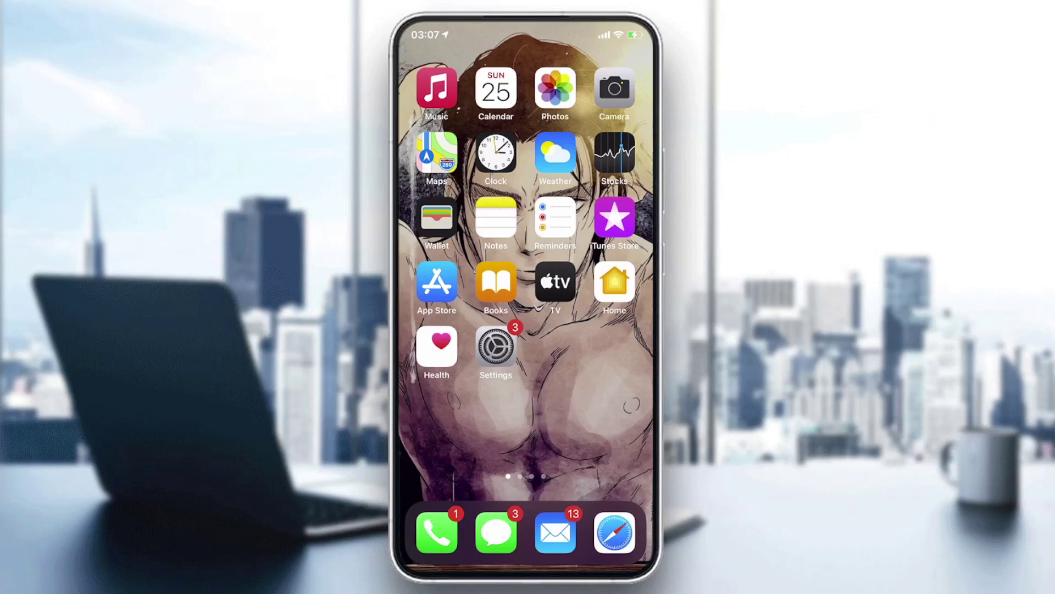
Swipe to the second Home Screen page with Files, Podcasts, WhatsApp and Messenger
left_click_drag(630, 405, 437, 405)
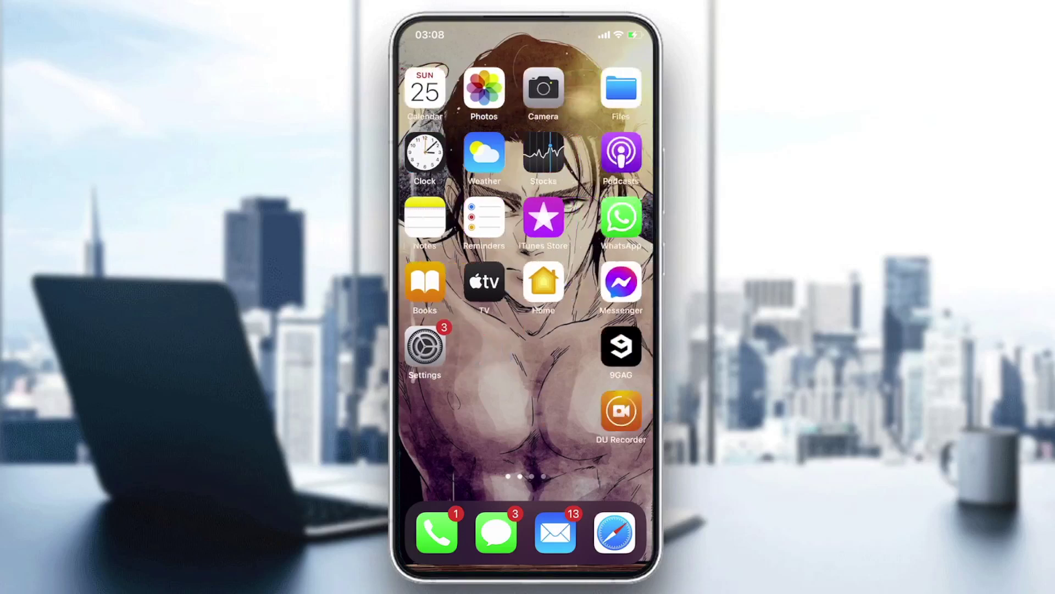
Launch Safari from the dock to show the EaseUS article on stuck iPhone updates
left_click(615, 532)
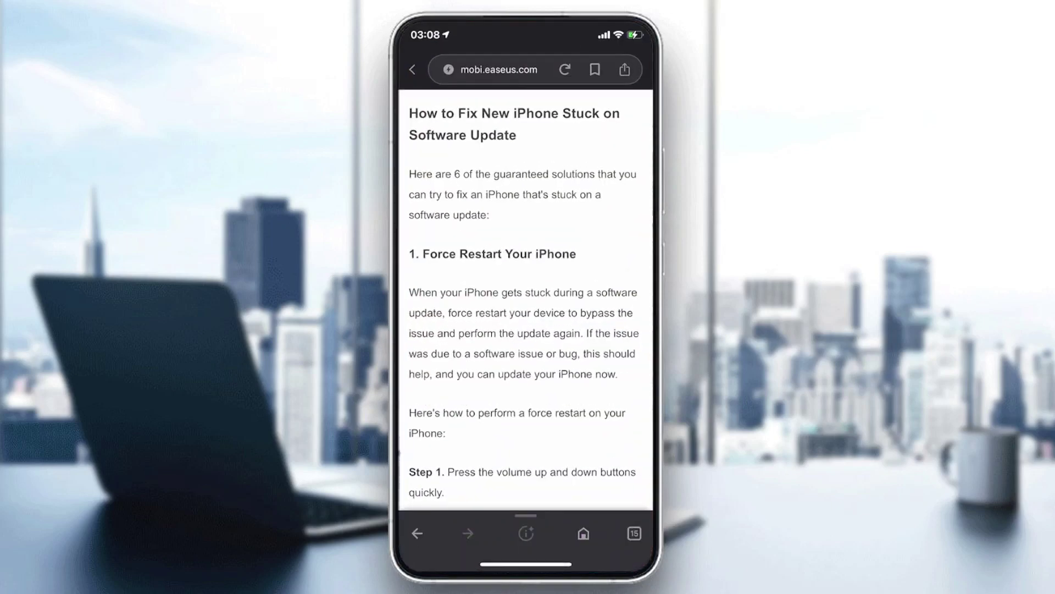
scroll(526, 305, "down", 3)
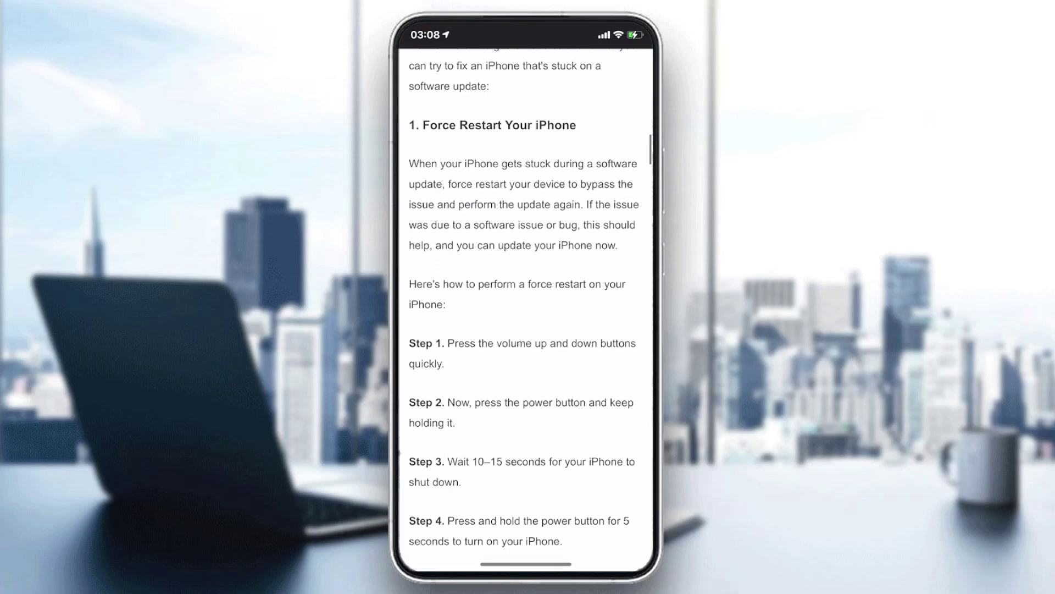
scroll(530, 312, "up", 1)
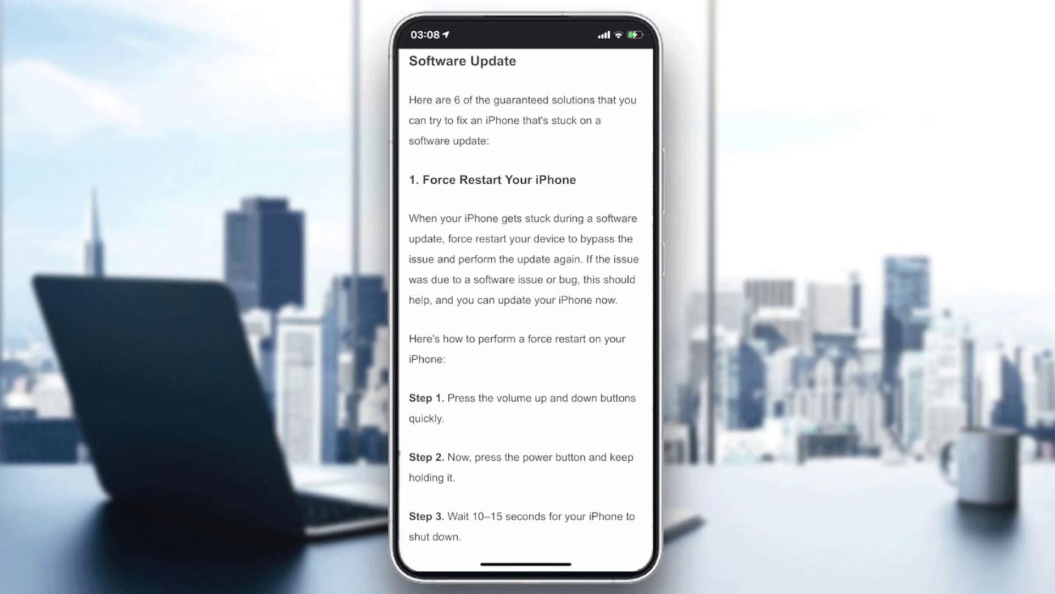
scroll(525, 309, "down", 1)
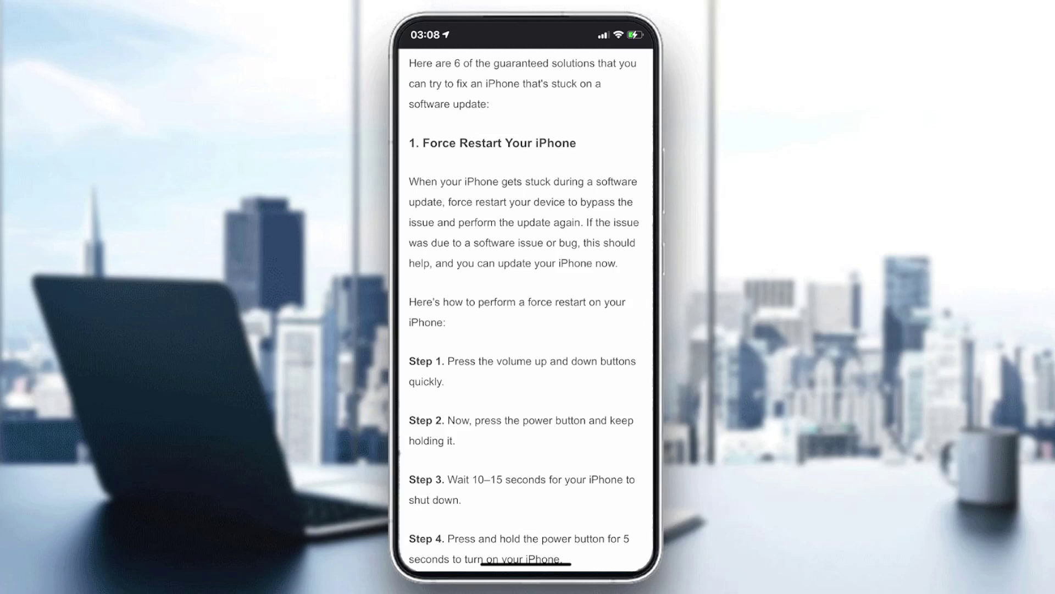
scroll(531, 310, "down", 1)
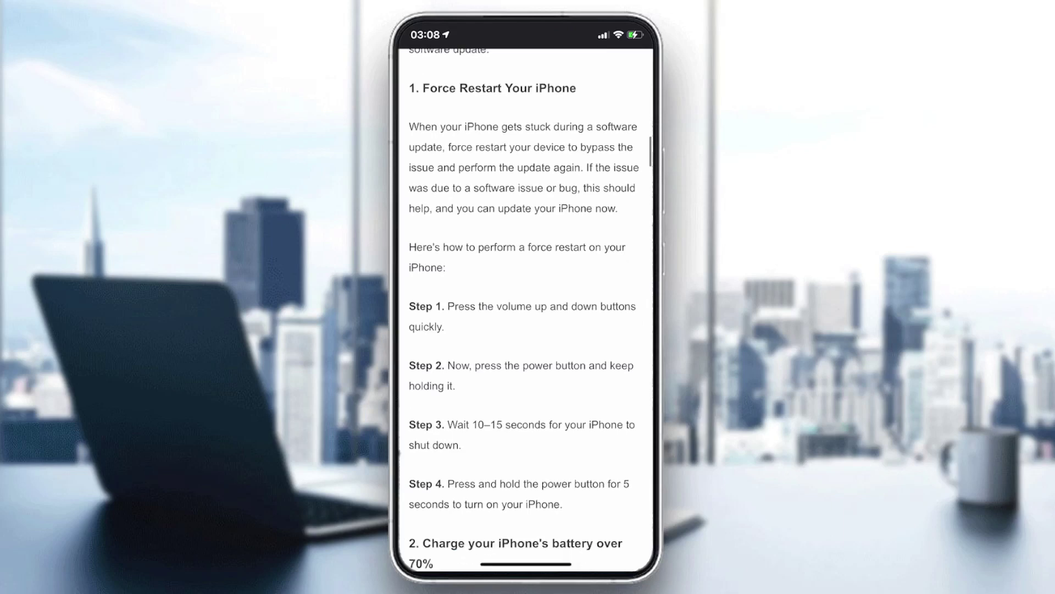
scroll(525, 311, "down", 1)
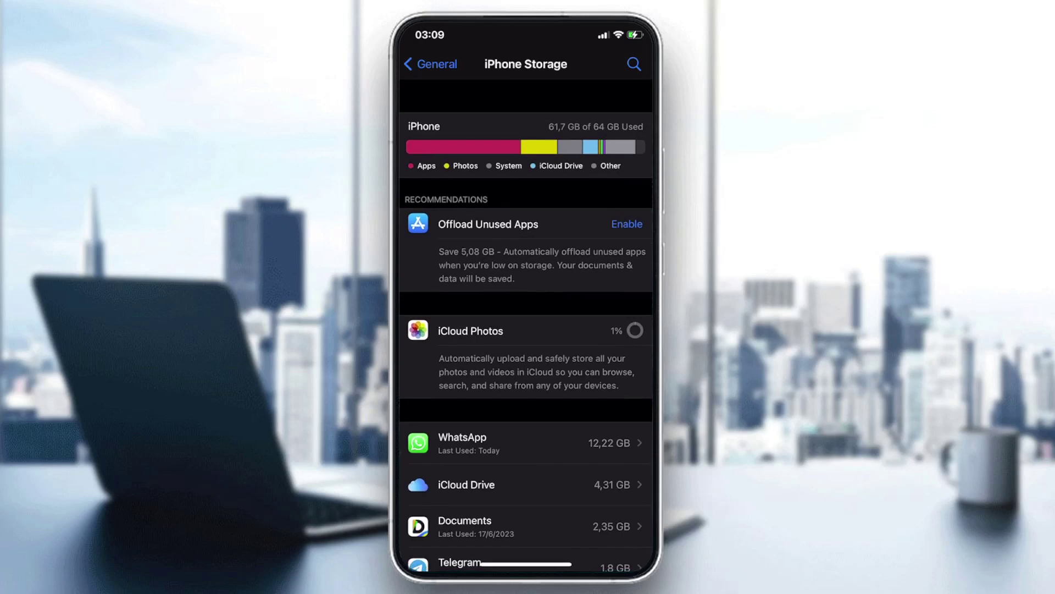
scroll(526, 330, "down", 5)
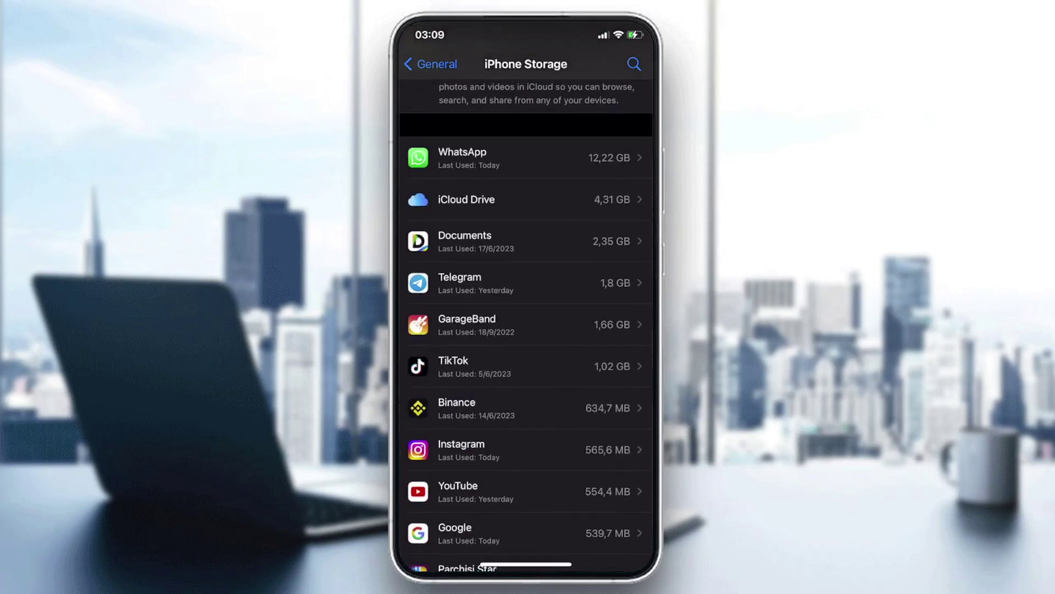
Leave iPhone Storage for General settings, then return to the Home Screen
left_click(430, 63)
left_click_drag(526, 567, 526, 346)
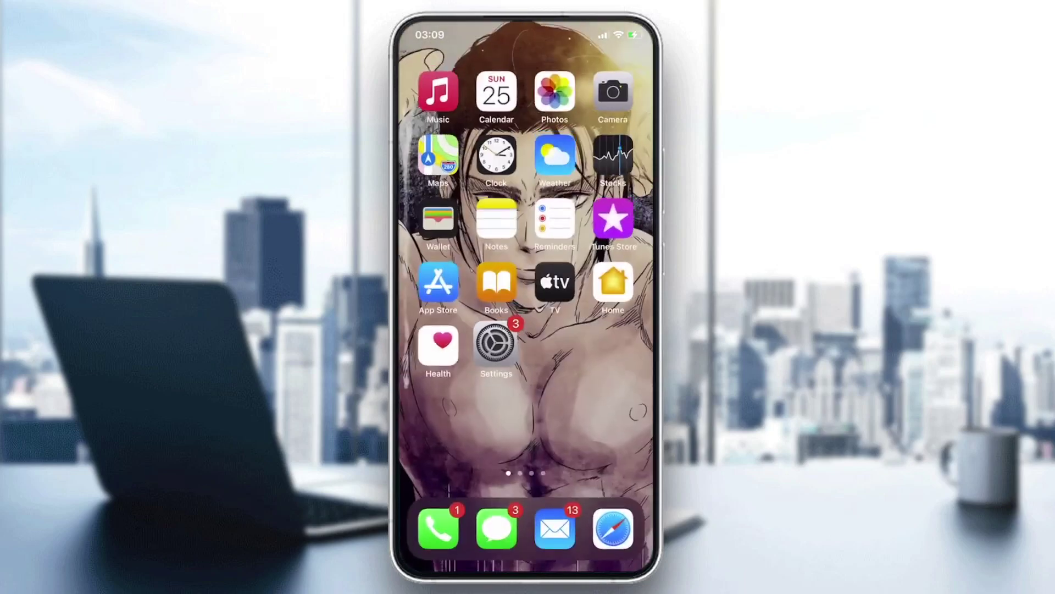
Swipe over to another Home Screen page of apps
left_click_drag(610, 289, 437, 289)
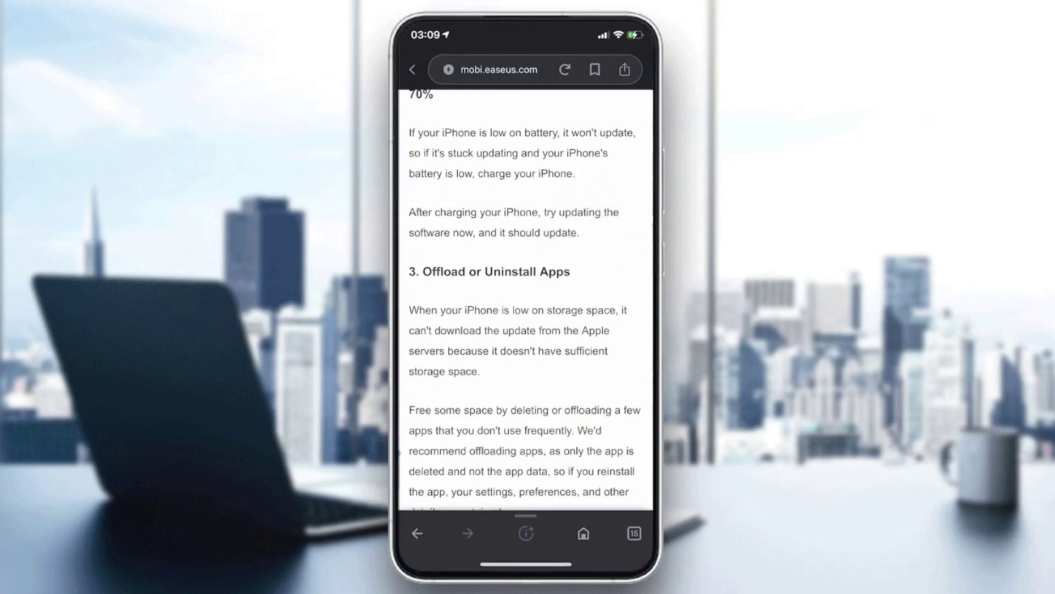